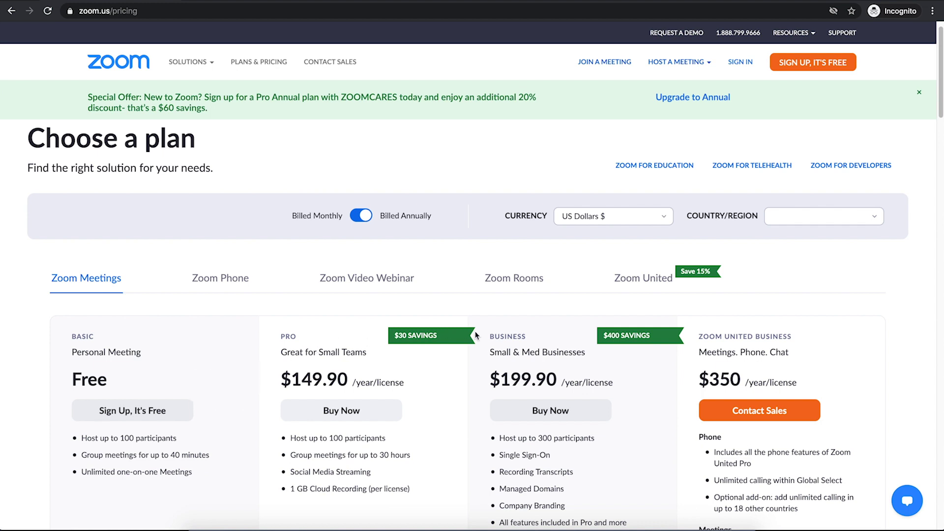
- Start signing up for a free account from the pricing page
{"action": "left_click", "coordinate": [813, 58]}
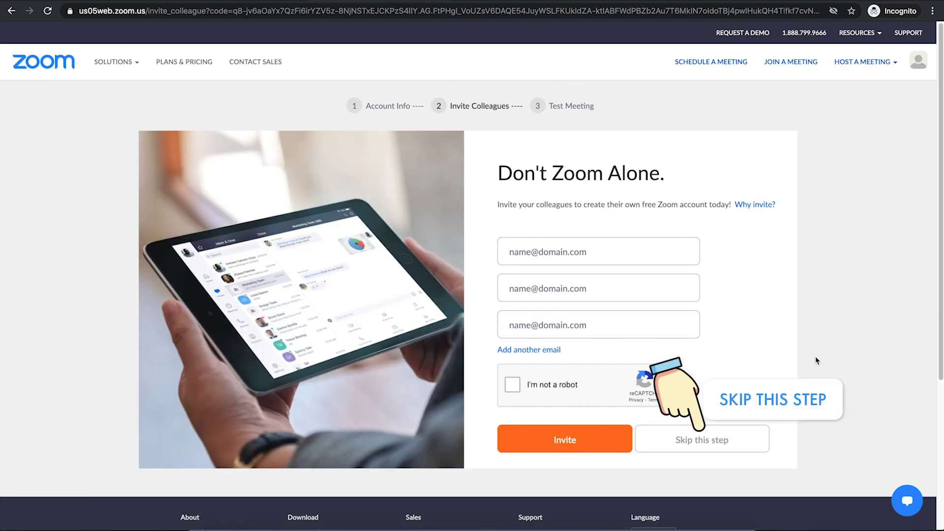
- Skip inviting colleagues and go to the account page instead of starting the test meeting
{"action": "left_click", "coordinate": [733, 450]}
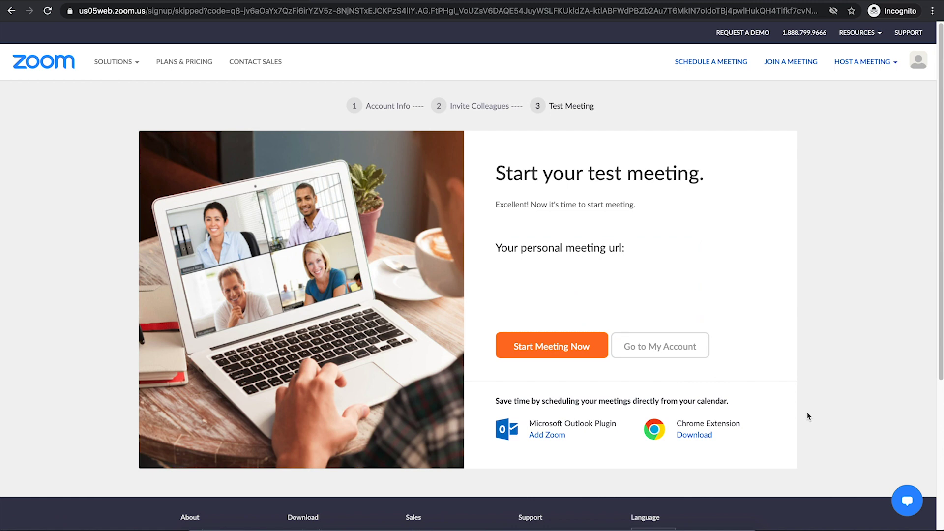
{"action": "left_click", "coordinate": [666, 357]}
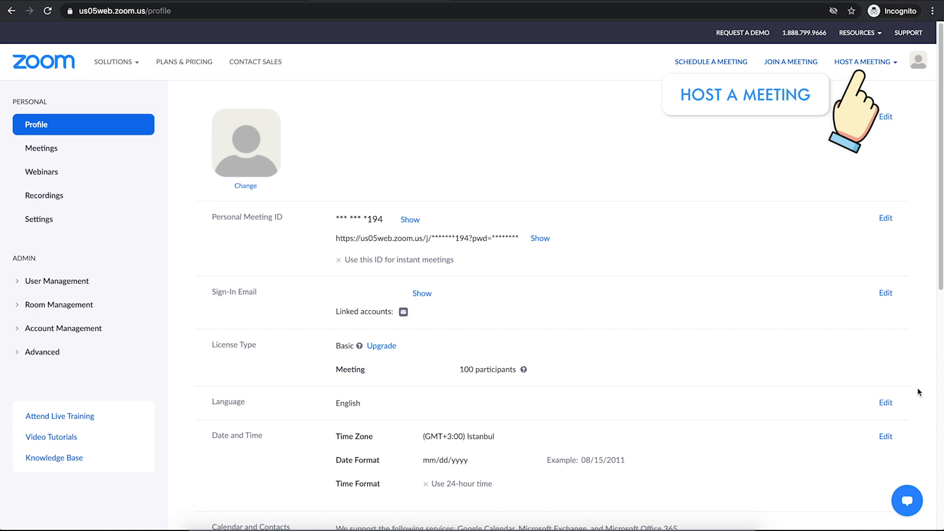
{"action": "left_click", "coordinate": [857, 66]}
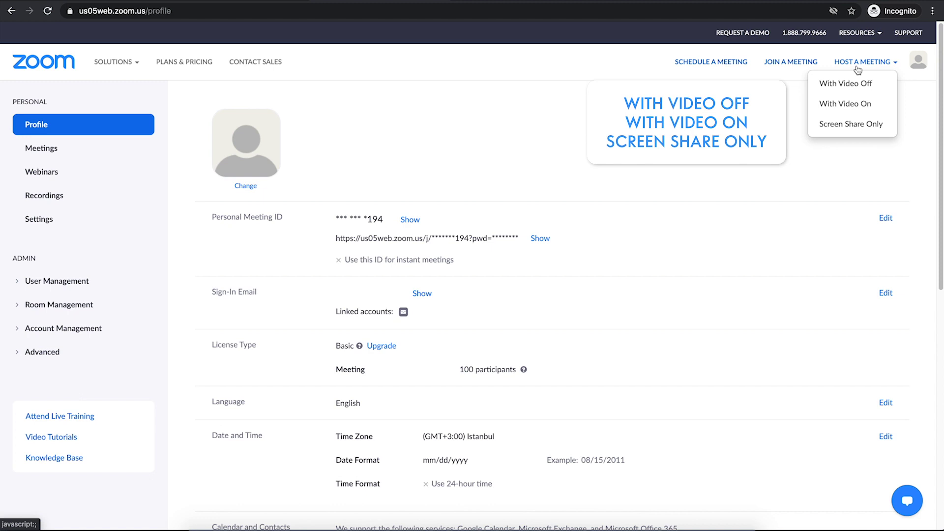
{"action": "left_click", "coordinate": [859, 69]}
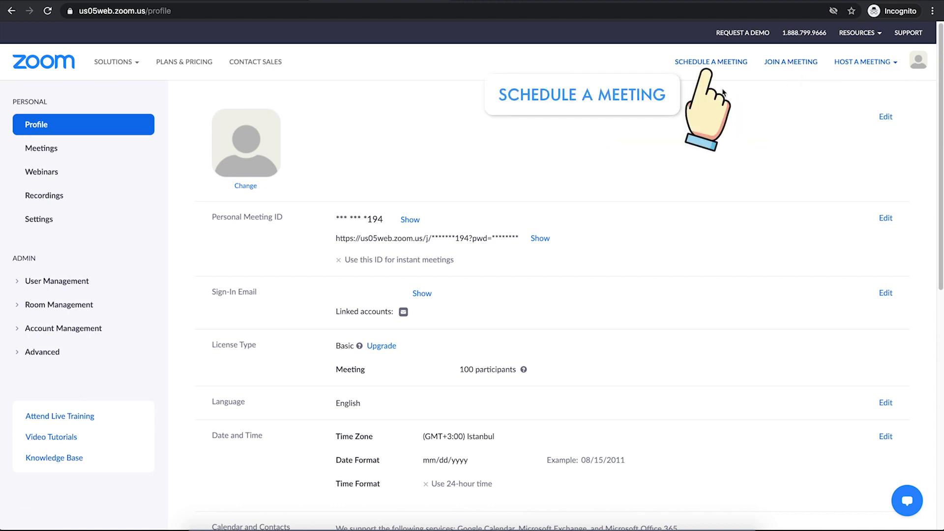
- Schedule a new meeting with video turned on for both host and participant, and save it
{"action": "left_click", "coordinate": [711, 61]}
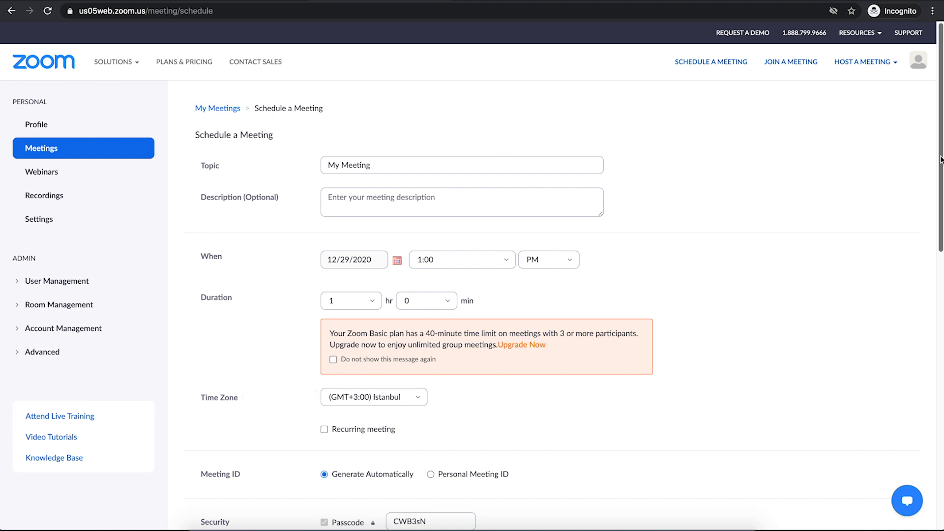
{"action": "left_click_drag", "start_coordinate": [940, 160], "coordinate": [941, 371]}
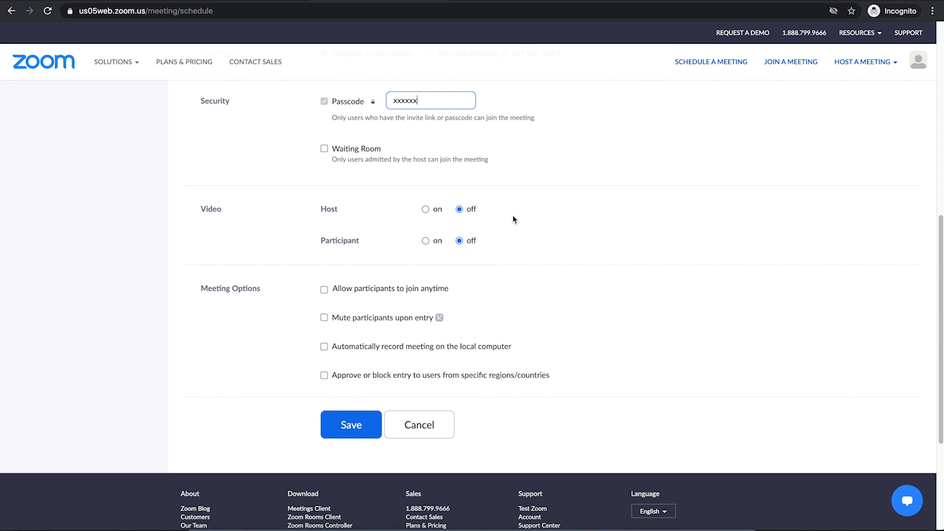
{"action": "left_click", "coordinate": [436, 214]}
{"action": "left_click", "coordinate": [436, 213]}
{"action": "left_click", "coordinate": [439, 242]}
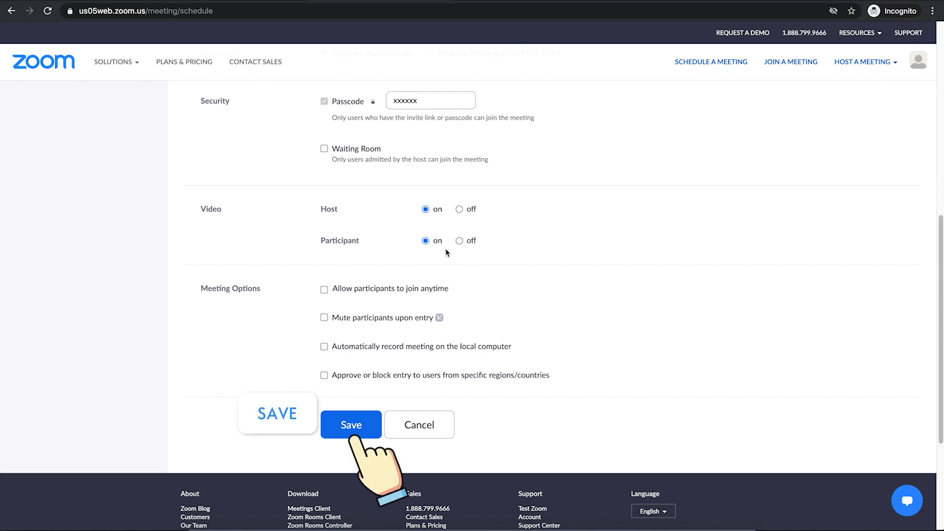
{"action": "left_click", "coordinate": [362, 426]}
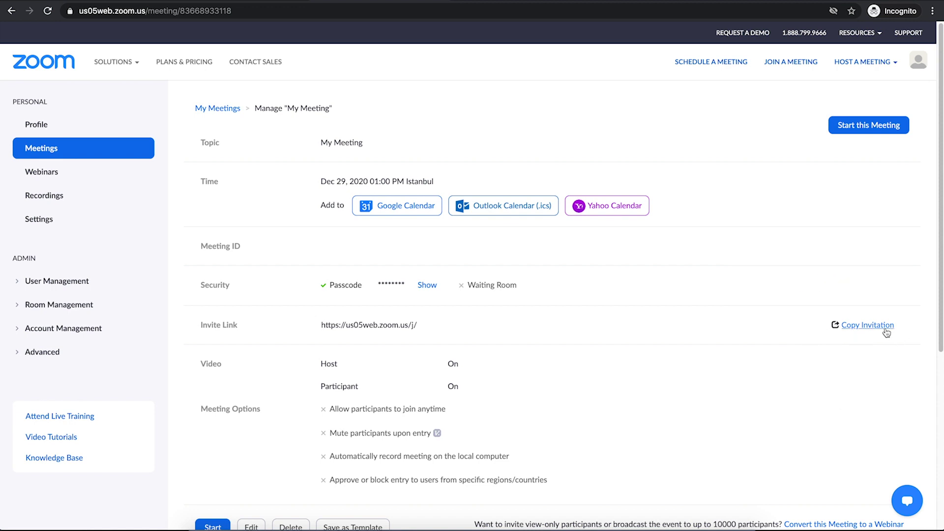
- Copy the full invitation text of the scheduled meeting and close the invitation dialog
{"action": "left_click", "coordinate": [856, 325]}
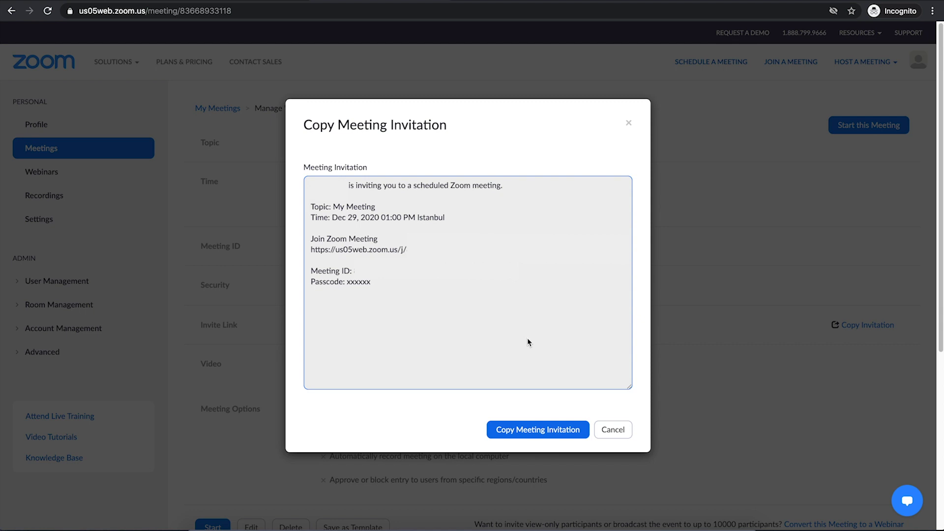
{"action": "left_click", "coordinate": [538, 431]}
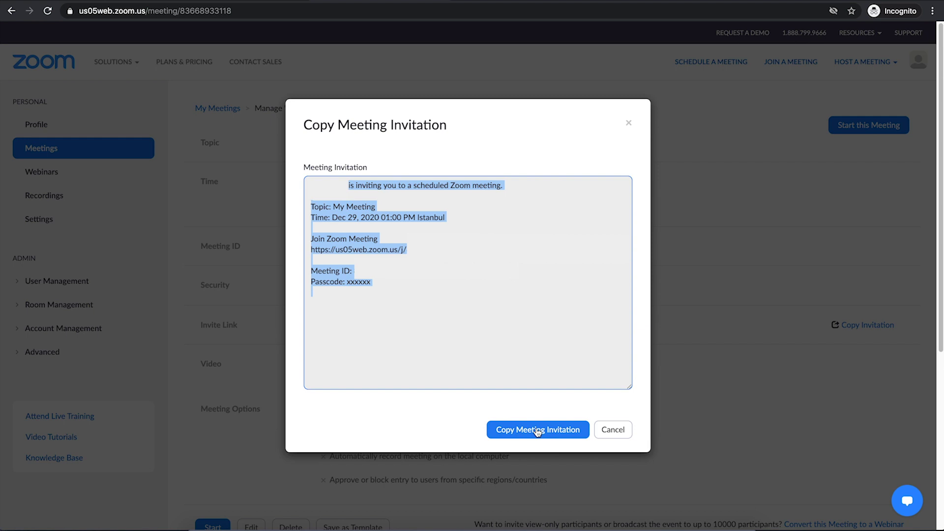
{"action": "left_click", "coordinate": [628, 123]}
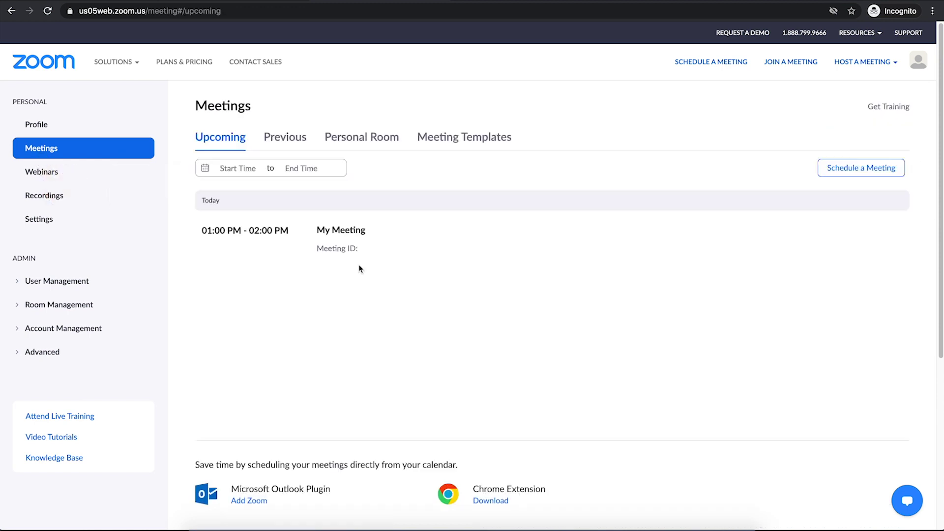
{"action": "mouse_move", "coordinate": [415, 236]}
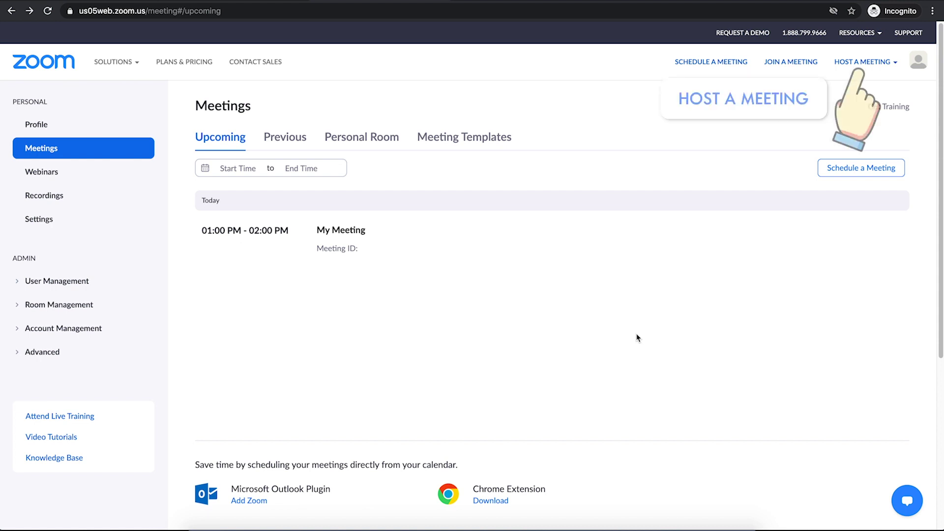
{"action": "left_click", "coordinate": [863, 63]}
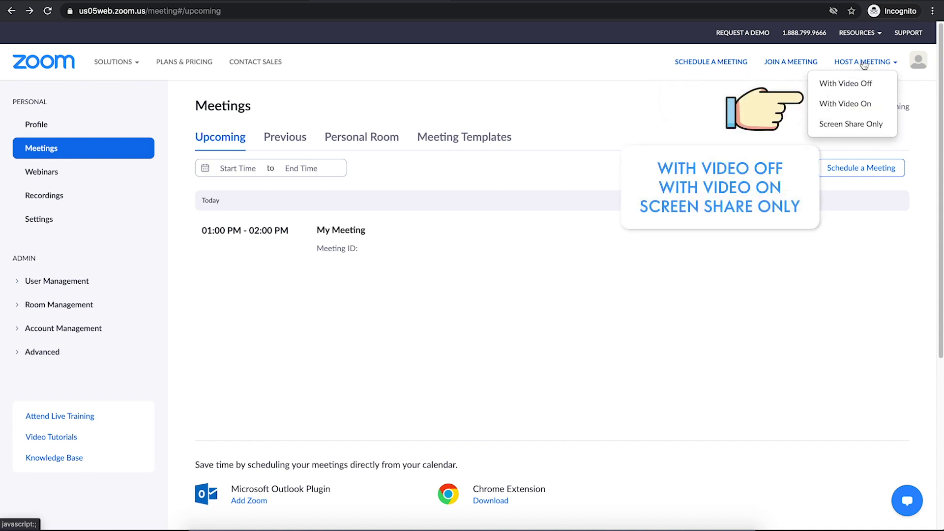
{"action": "left_click", "coordinate": [858, 84]}
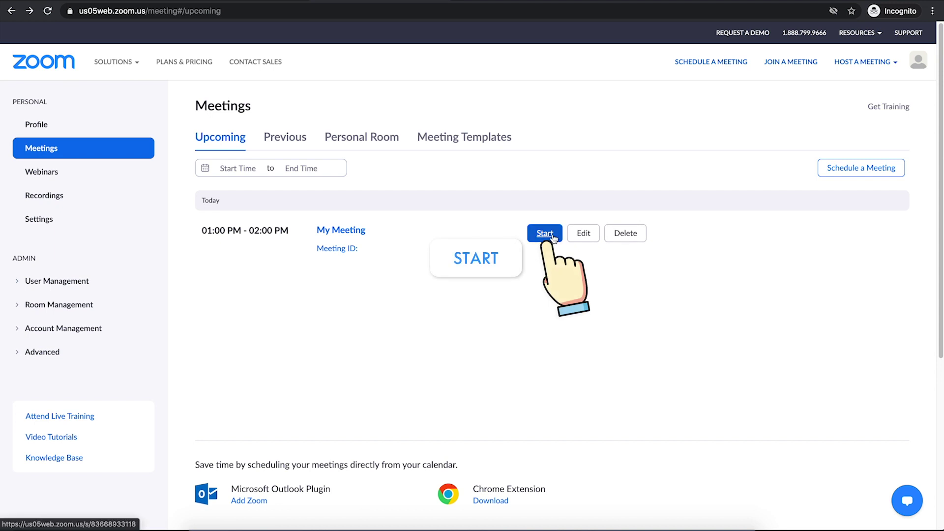
- Start the upcoming meeting "My Meeting" and allow the browser to open it in the Zoom desktop app
{"action": "left_click", "coordinate": [544, 232]}
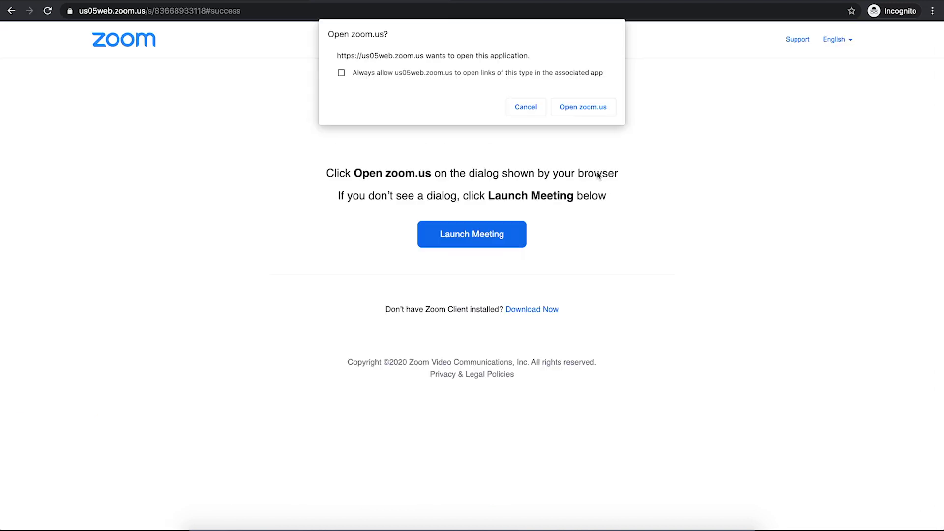
{"action": "left_click", "coordinate": [583, 107]}
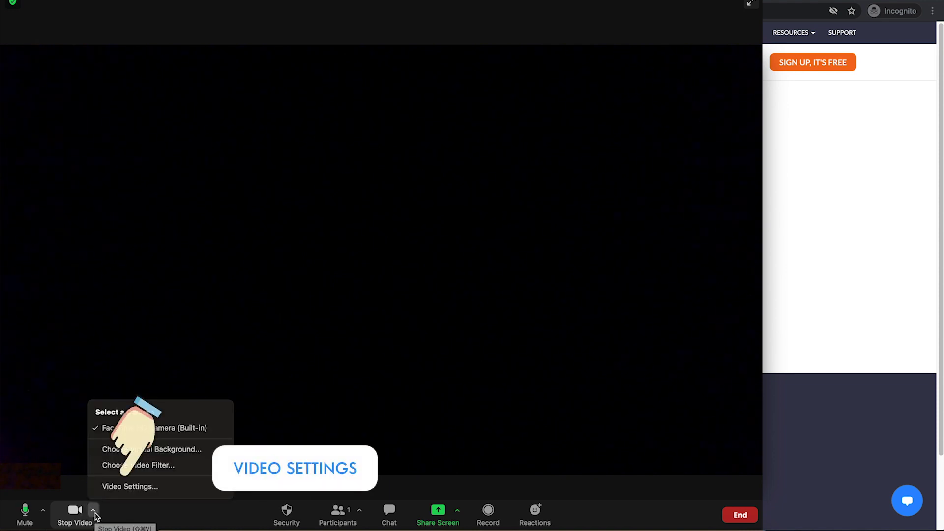
- In the meeting's video settings, enable Touch up my appearance at a moderate strength, slightly below the middle
{"action": "left_click", "coordinate": [112, 488]}
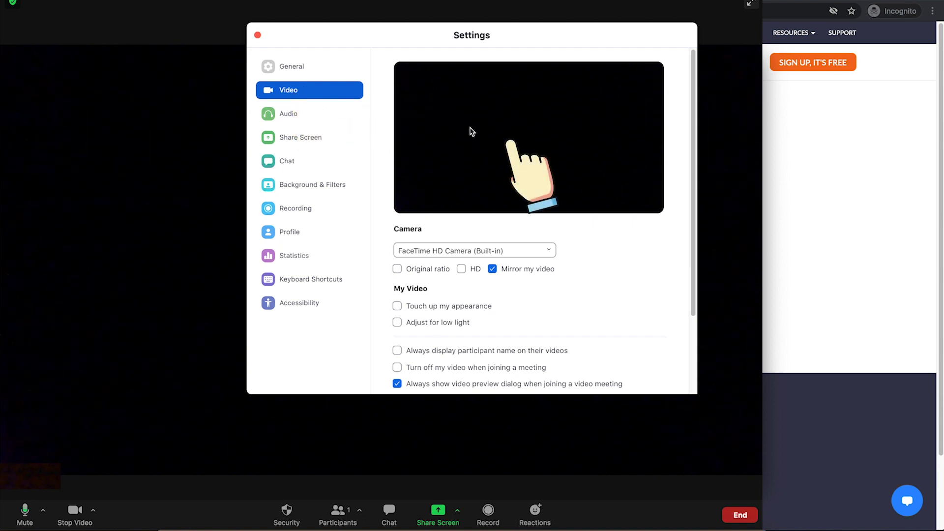
{"action": "left_click", "coordinate": [398, 306]}
{"action": "mouse_move", "coordinate": [524, 308]}
{"action": "left_mouse_down"}
{"action": "mouse_move", "coordinate": [536, 307]}
{"action": "mouse_move", "coordinate": [498, 311]}
{"action": "mouse_move", "coordinate": [523, 307]}
{"action": "left_mouse_up"}
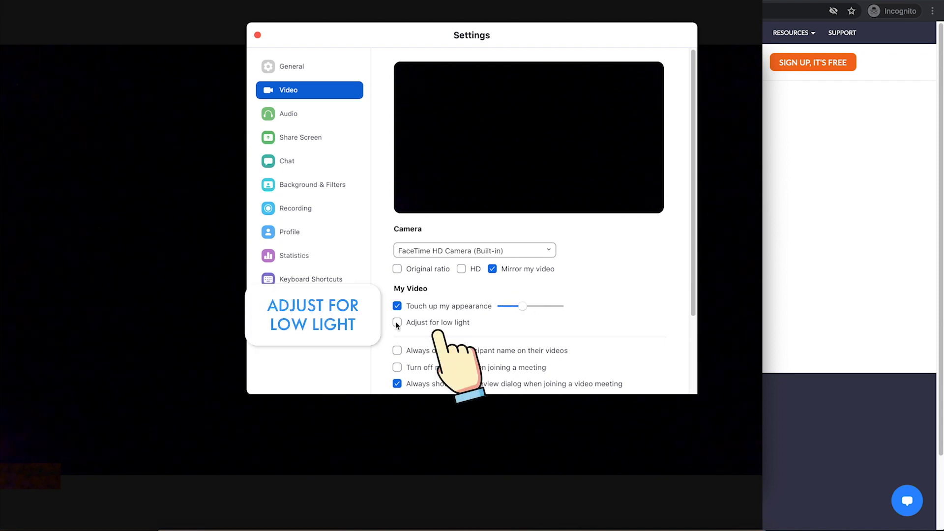
- Enable Adjust for low light in Manual mode, and open the audio settings
{"action": "left_click", "coordinate": [396, 323]}
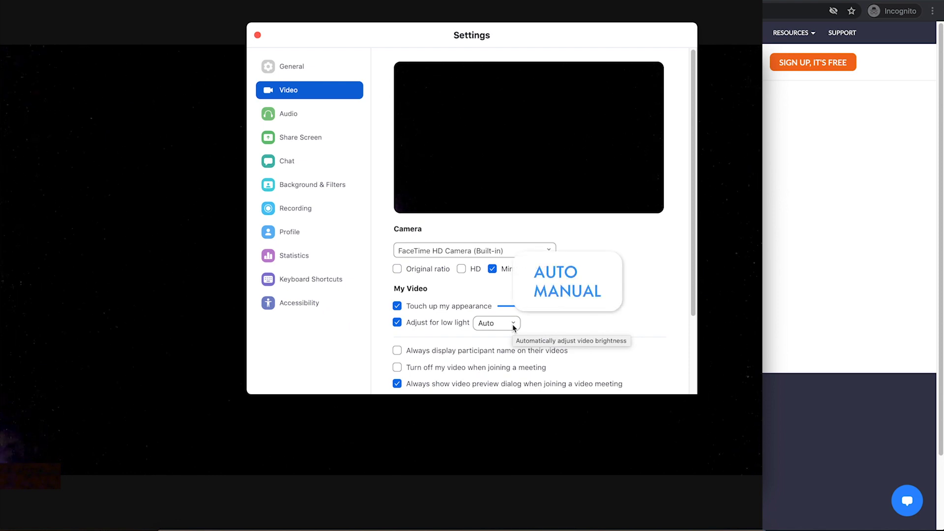
{"action": "left_click", "coordinate": [512, 324]}
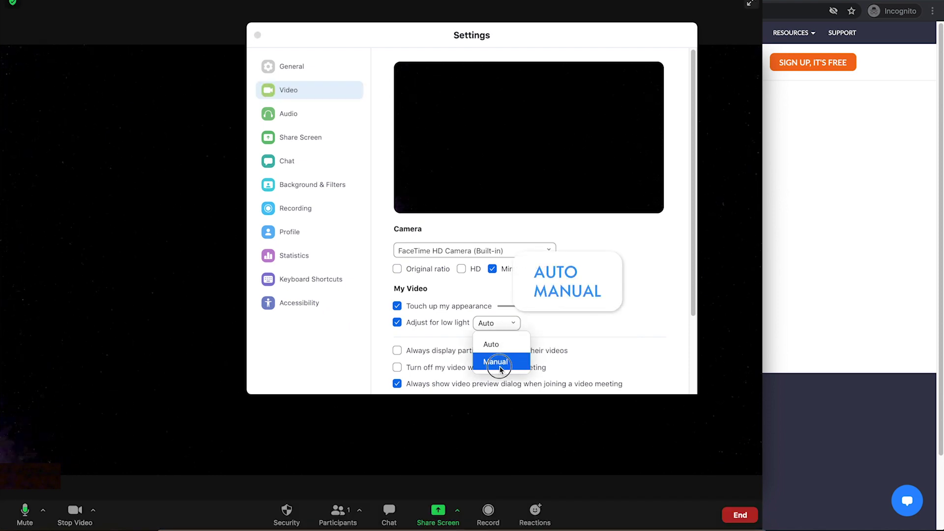
{"action": "left_click", "coordinate": [500, 362]}
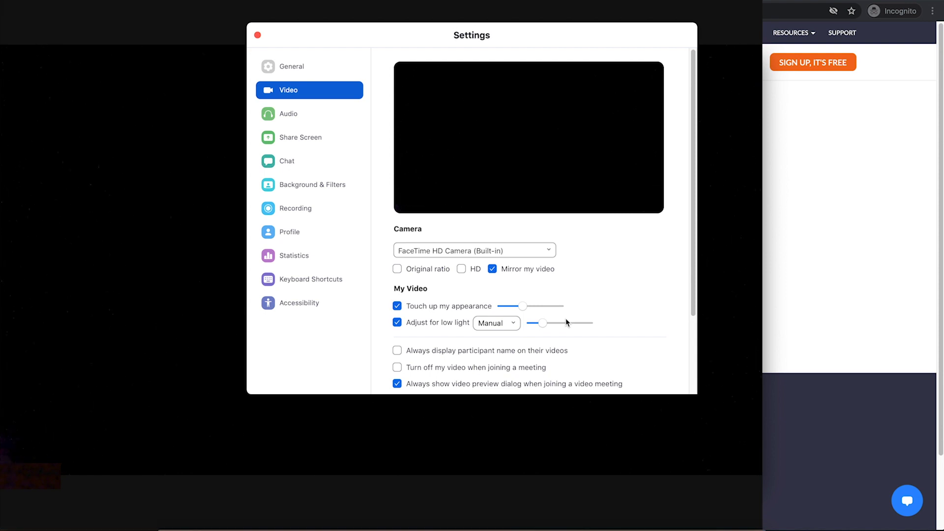
{"action": "left_click", "coordinate": [290, 115]}
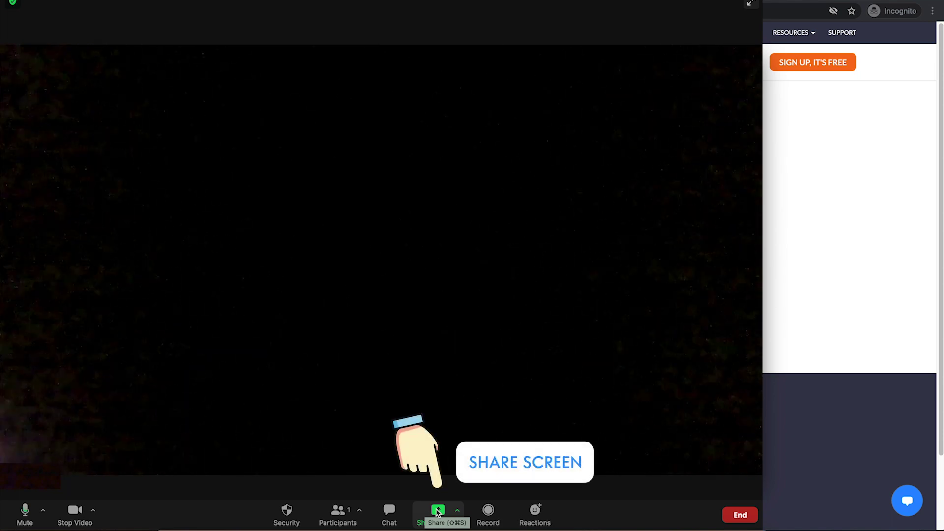
- Share slides as a virtual background using the advanced sharing options, with Share sound enabled
{"action": "left_click", "coordinate": [438, 512]}
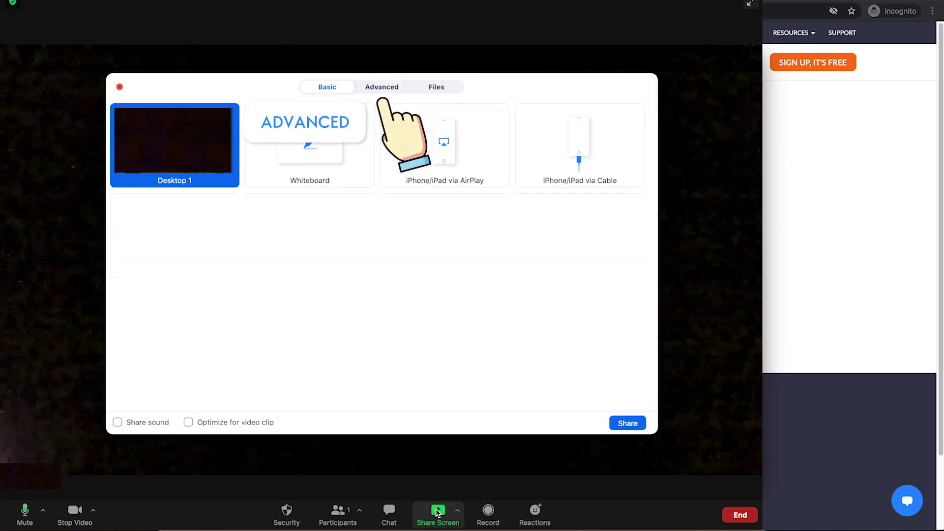
{"action": "left_click", "coordinate": [382, 86]}
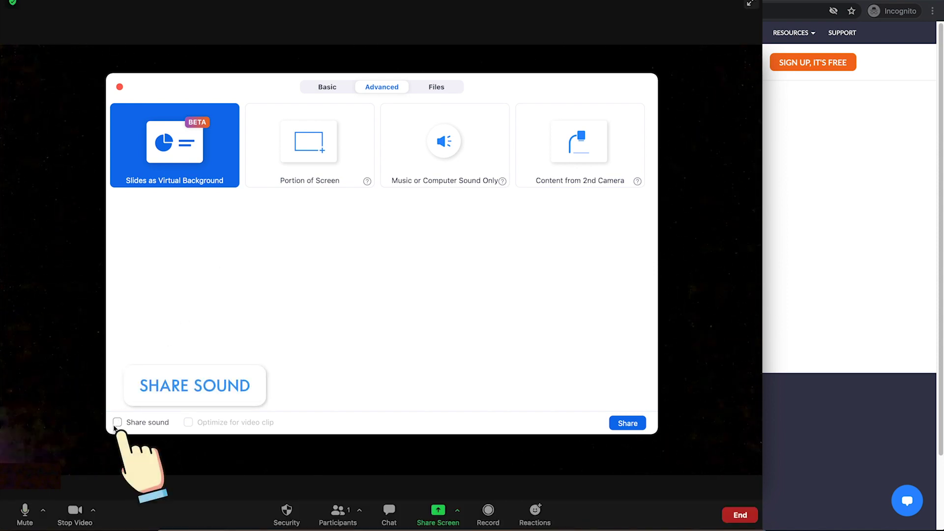
{"action": "left_click", "coordinate": [116, 424]}
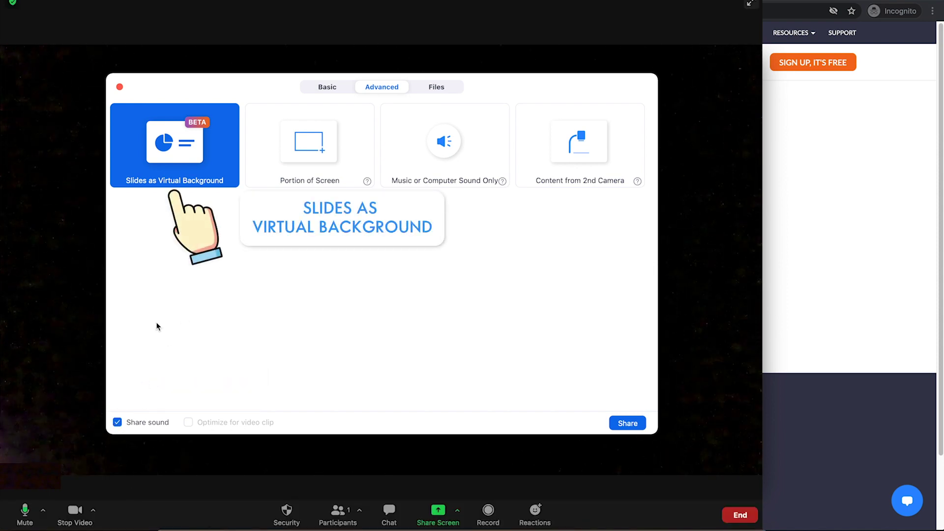
{"action": "double_click", "coordinate": [158, 169]}
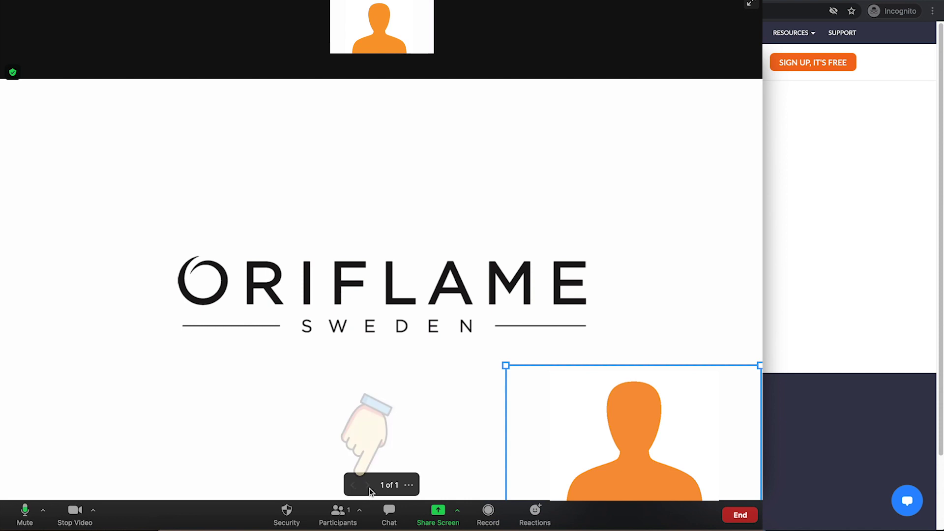
- Split the presenter's video from the shared slides
{"action": "left_click", "coordinate": [408, 489]}
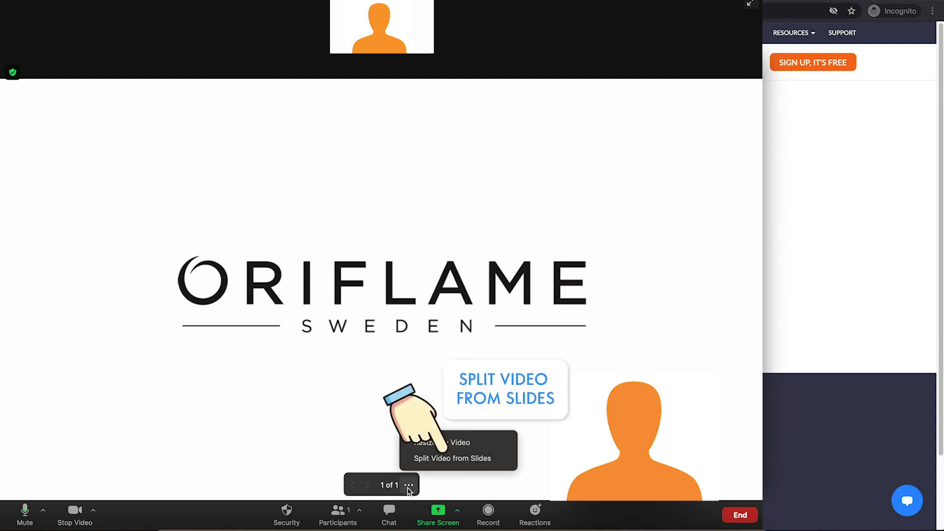
{"action": "left_click", "coordinate": [453, 457]}
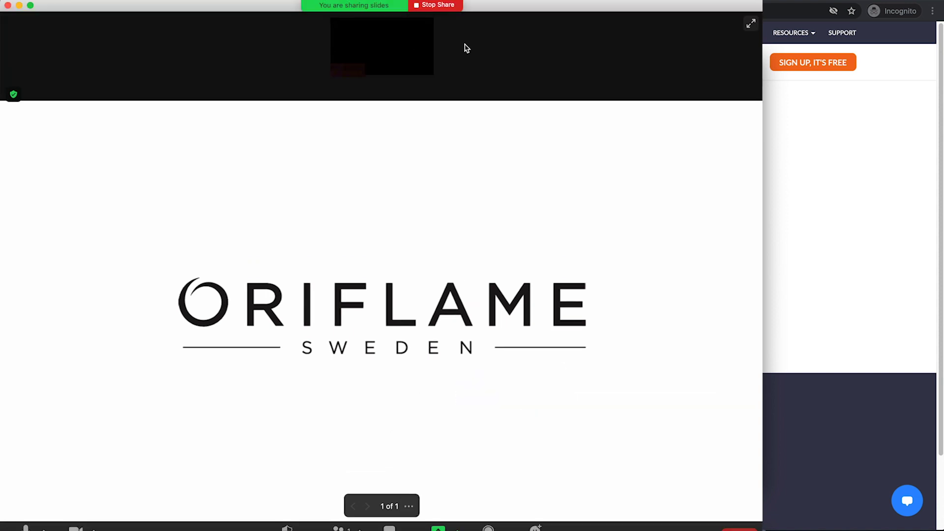